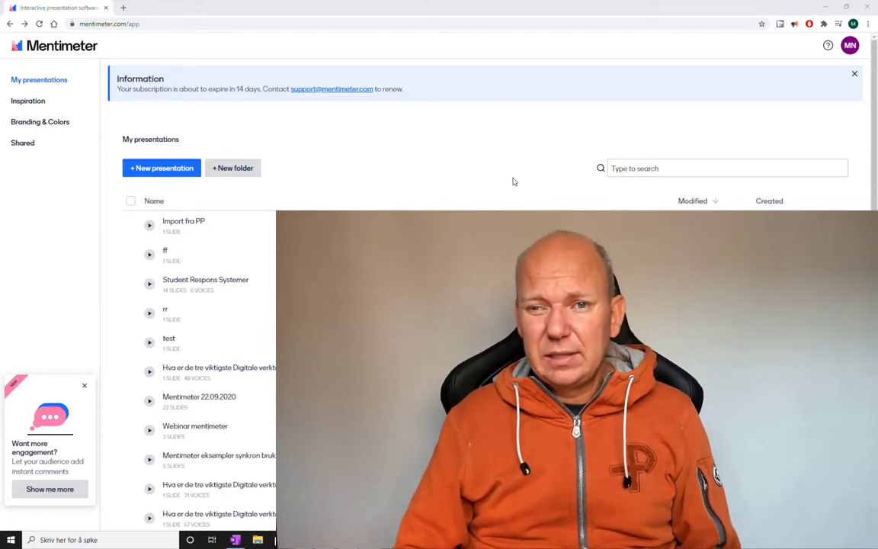
- Start a new presentation, enter the name 'Import av Powerpoint', and create it
click(186, 169)
text(Import av Powerpoint)
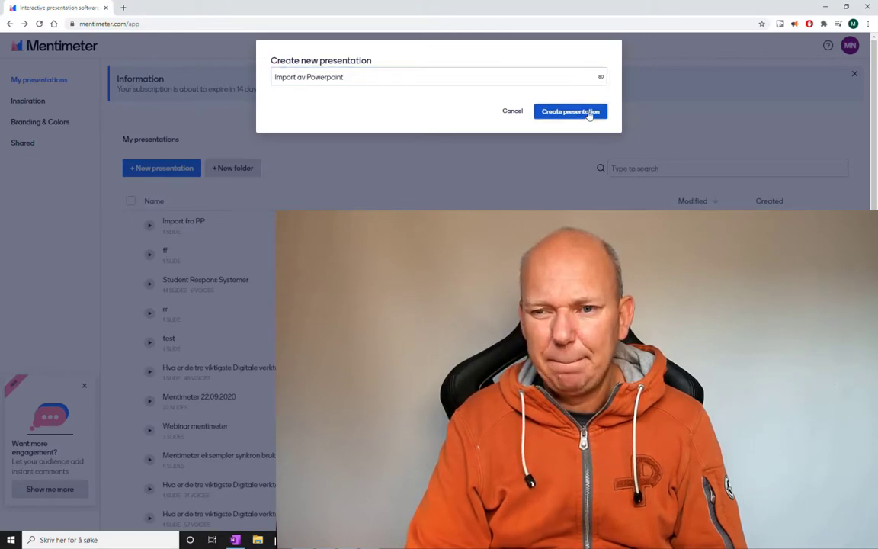
click(590, 115)
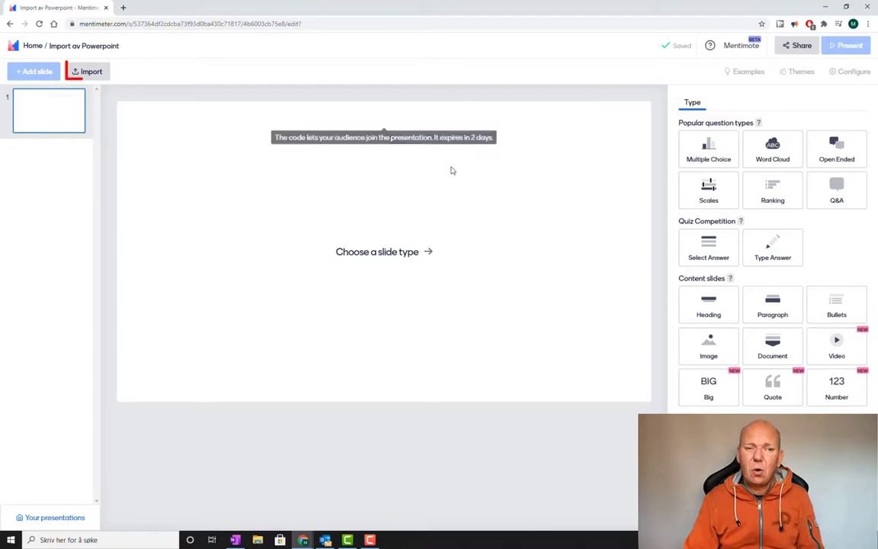
- Import the PowerPoint file 'Elevaktiv læring i Mentimeter' from the Dokumenter folder as slides
click(100, 73)
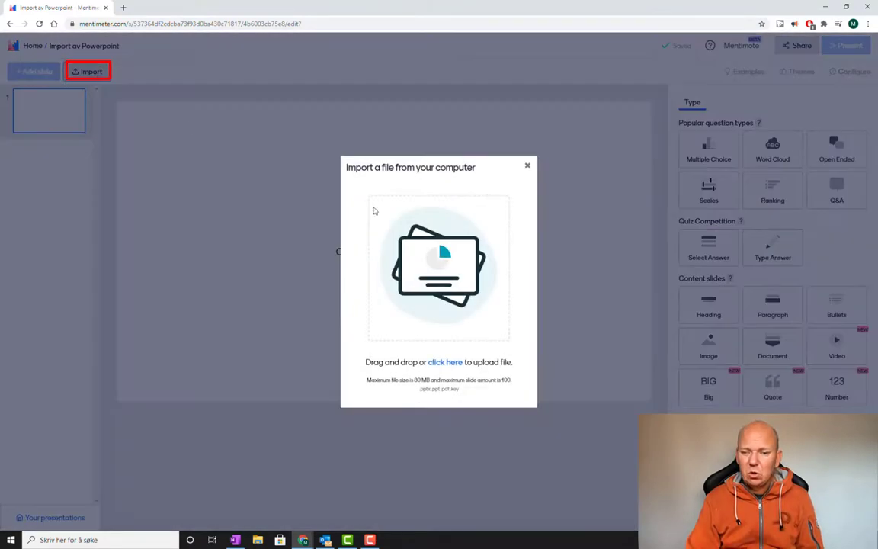
click(452, 363)
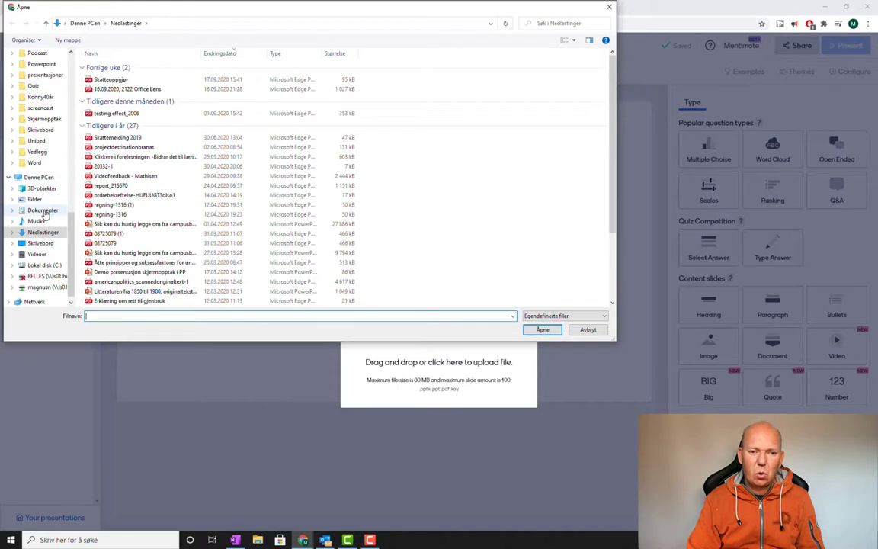
click(44, 211)
scroll(229, 229, down, 2)
click(147, 276)
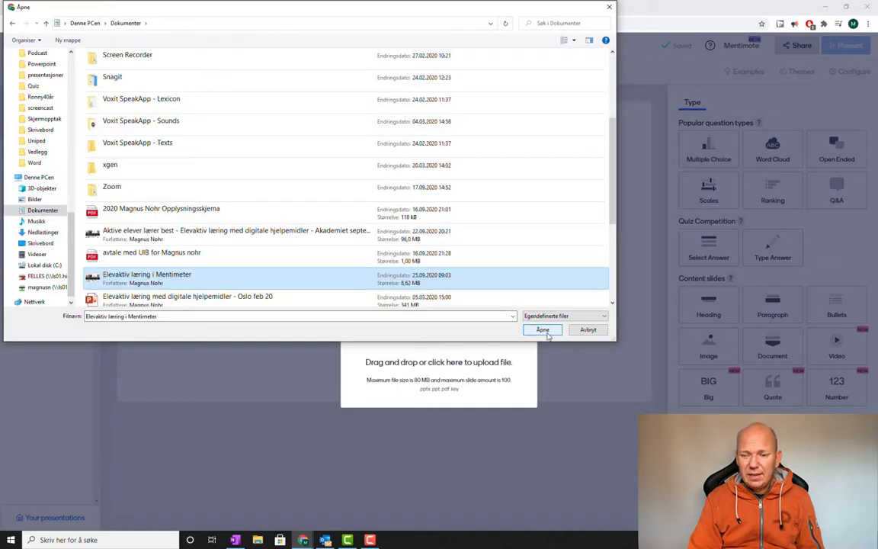
click(543, 330)
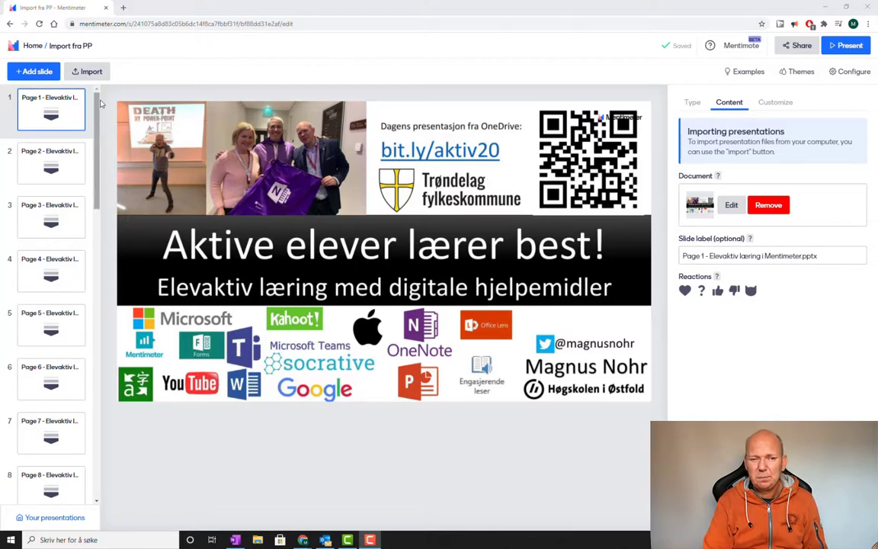
- Scroll the thumbnail list and select slide 13 about the digital tools question
drag(94, 103, 94, 208)
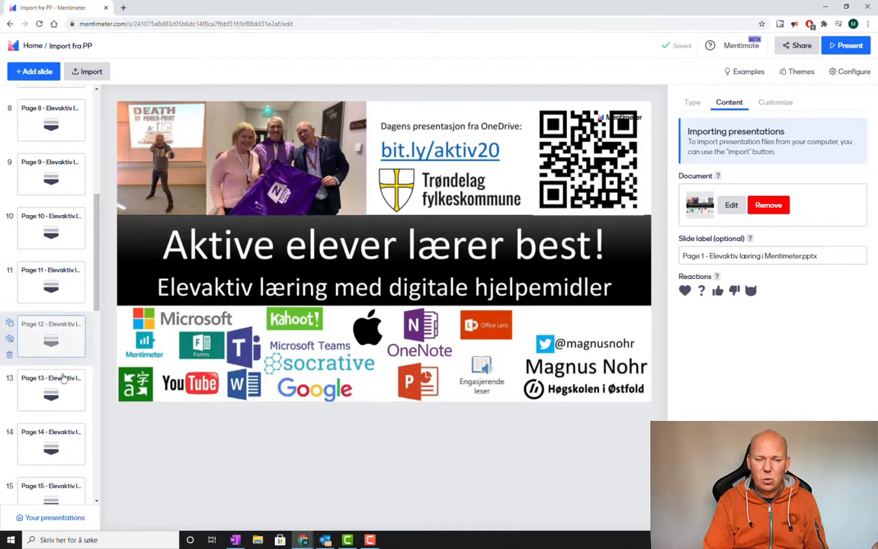
click(63, 391)
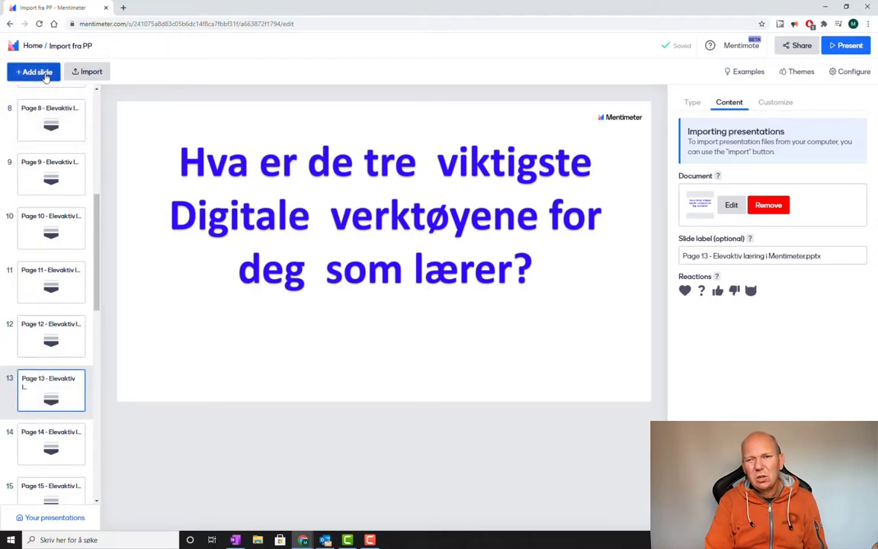
- Add a Word Cloud slide asking 'Hva er de tre viktigste Digitale verktøyene for deg som lærer?'
click(46, 72)
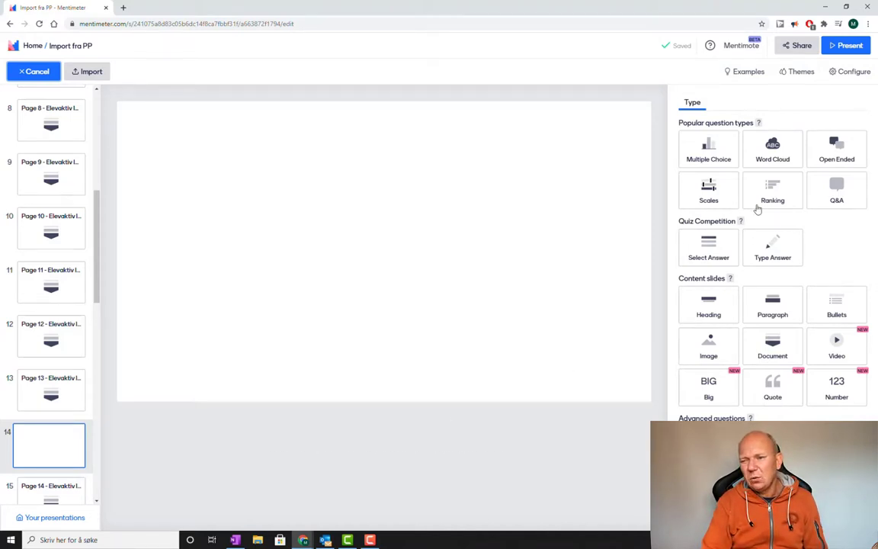
click(782, 154)
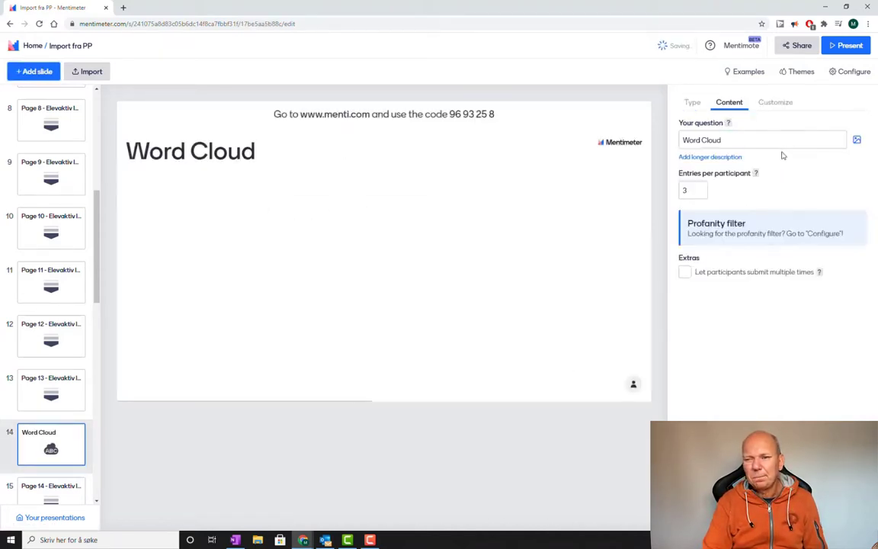
click(760, 143)
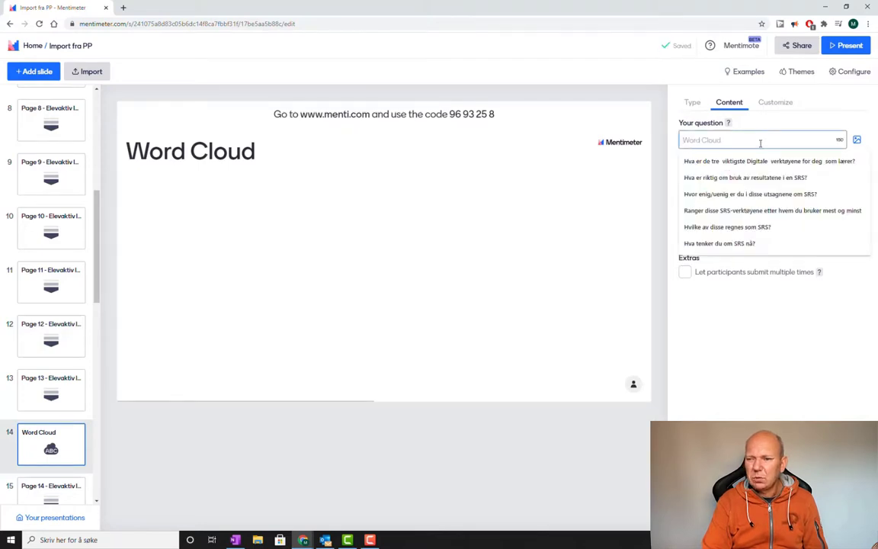
click(773, 162)
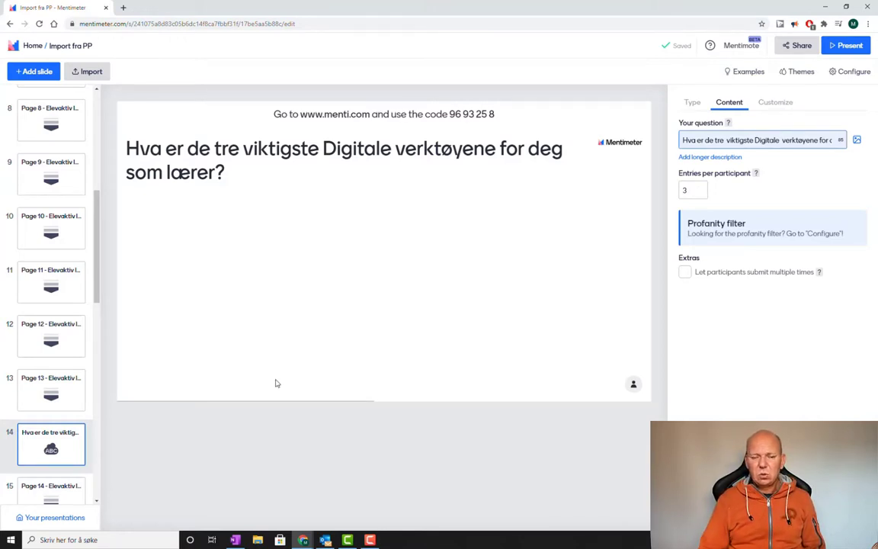
drag(98, 263, 107, 247)
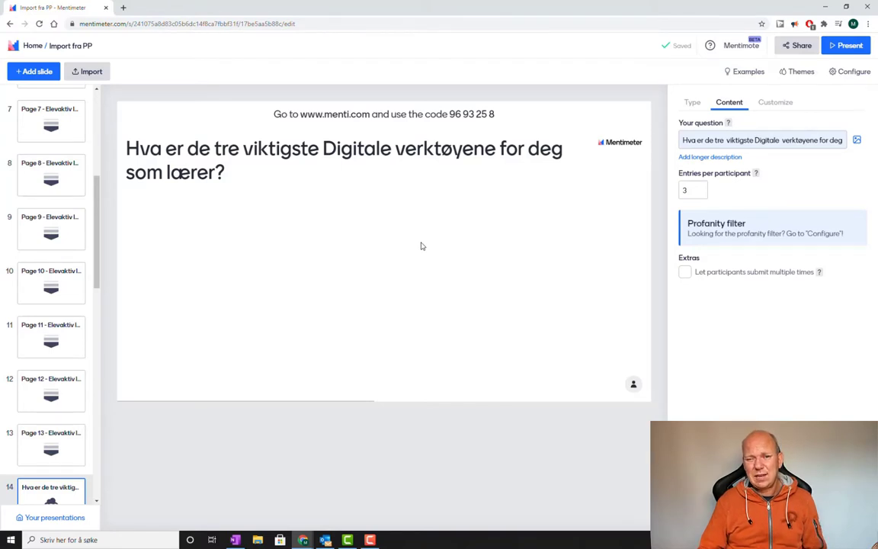
- Return to the Home dashboard and select the presentation search field
click(31, 46)
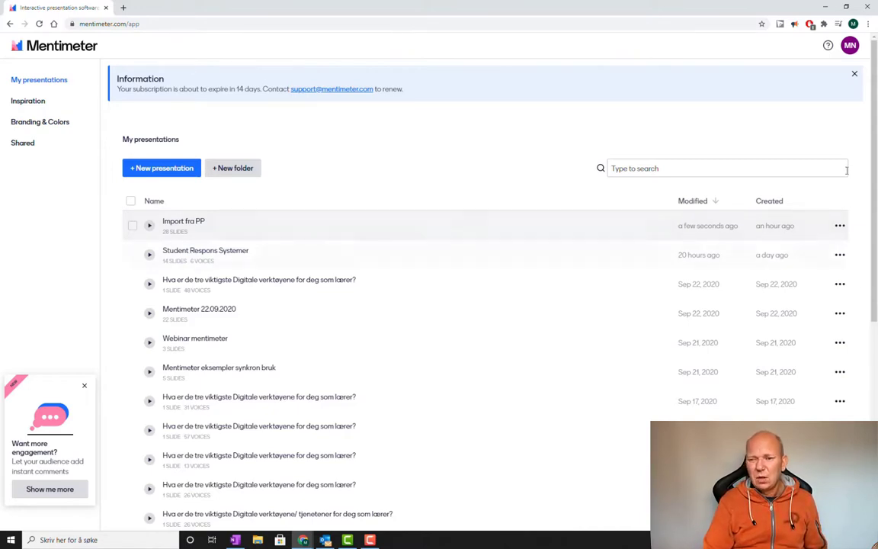
click(764, 171)
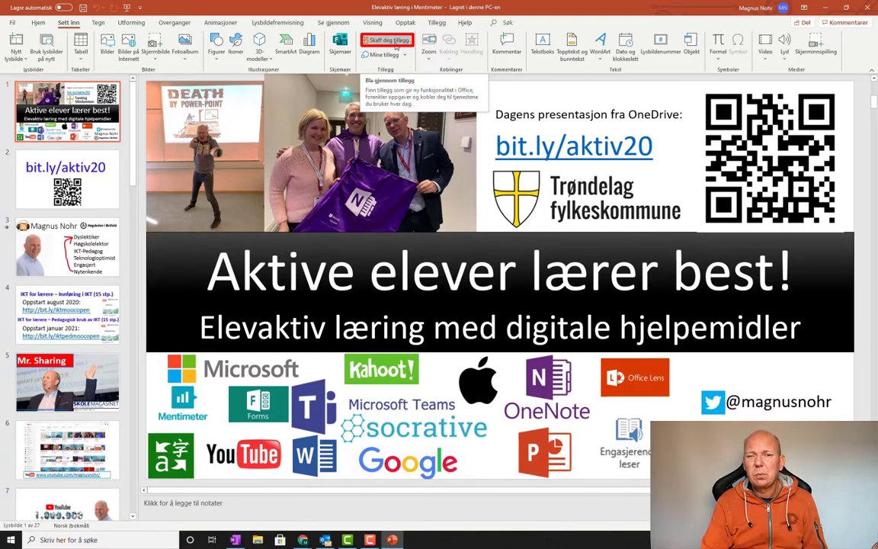
- Open the Office add-ins store via Skaff deg tillegg on the Sett inn tab
click(395, 42)
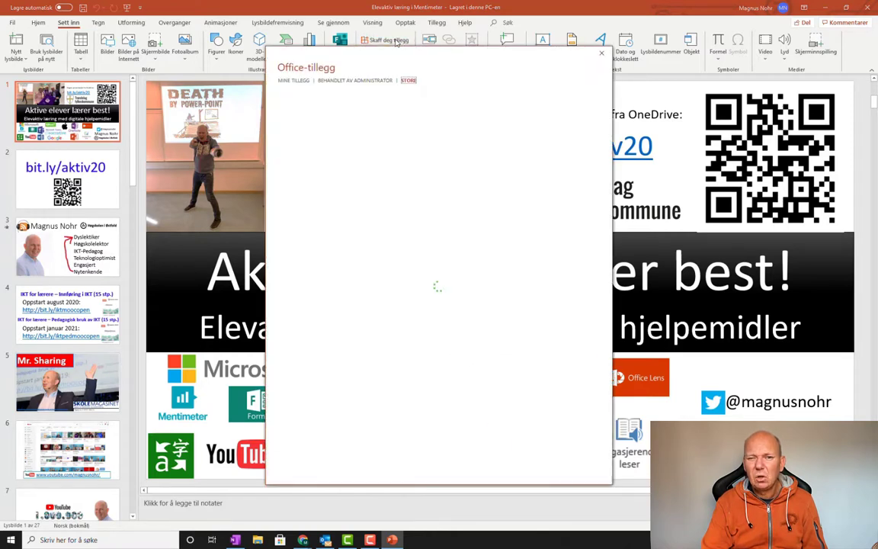